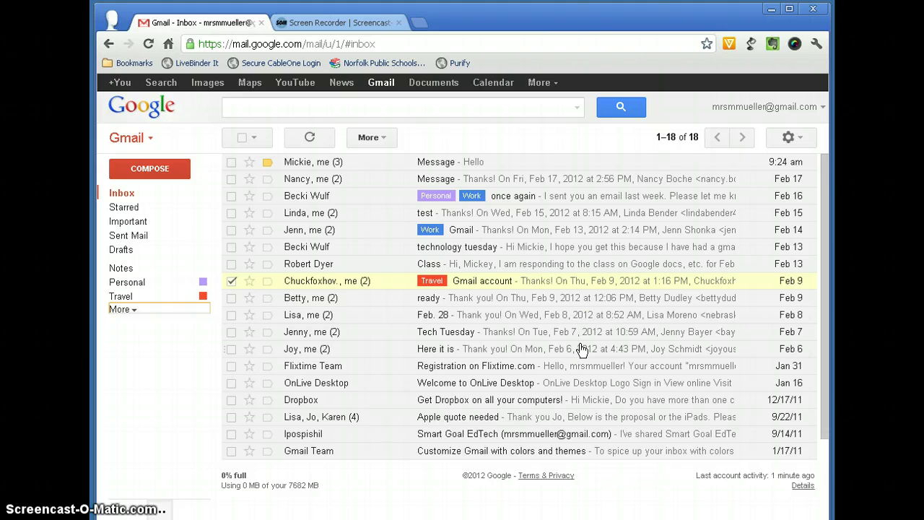
Enable a signature containing the account owner's name and "Norfolk Public Schools" in the general settings, and save the changes
left_click(231, 281)
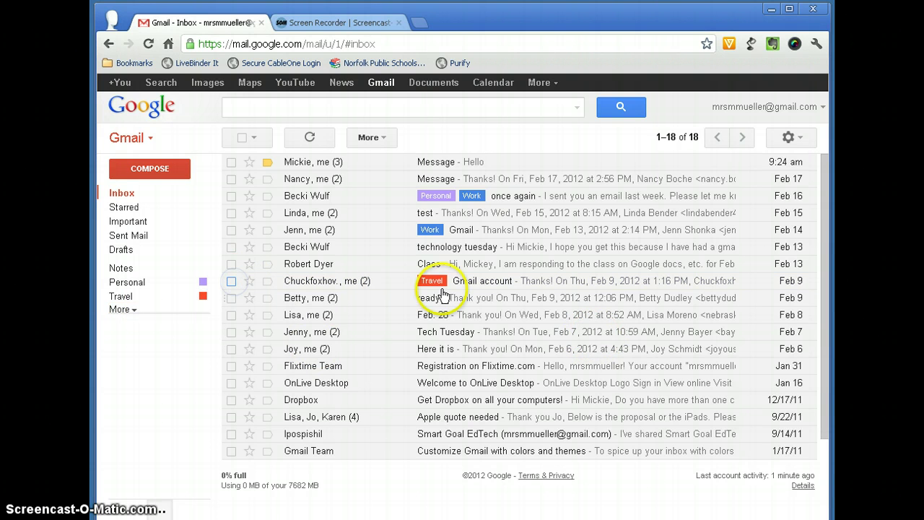
left_click(797, 141)
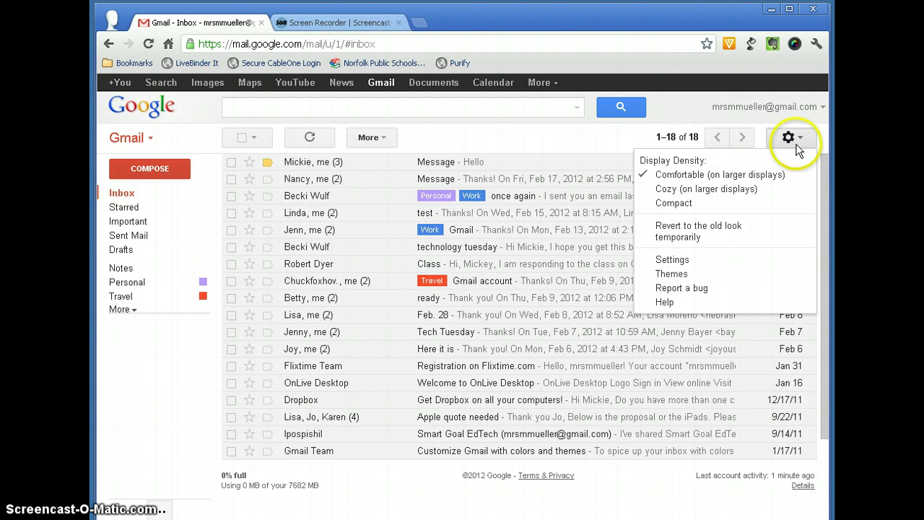
left_click(691, 260)
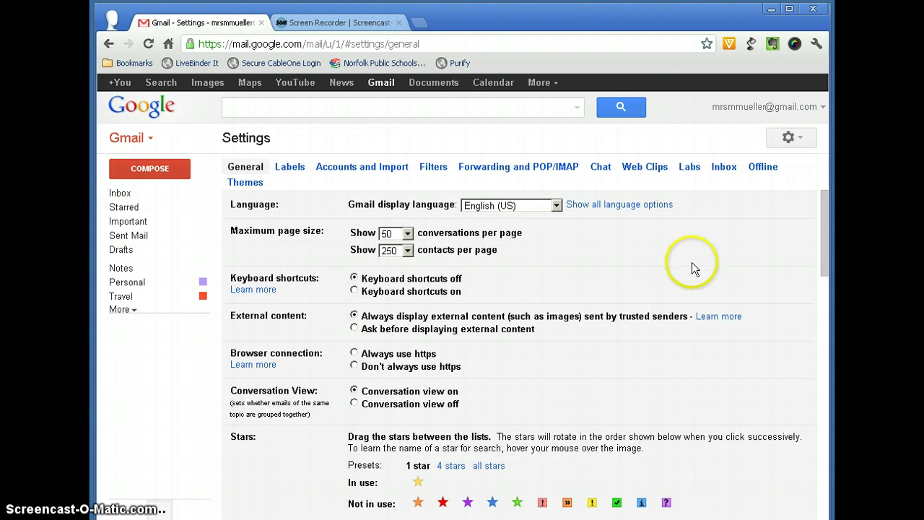
scroll(617, 333, "down", 8)
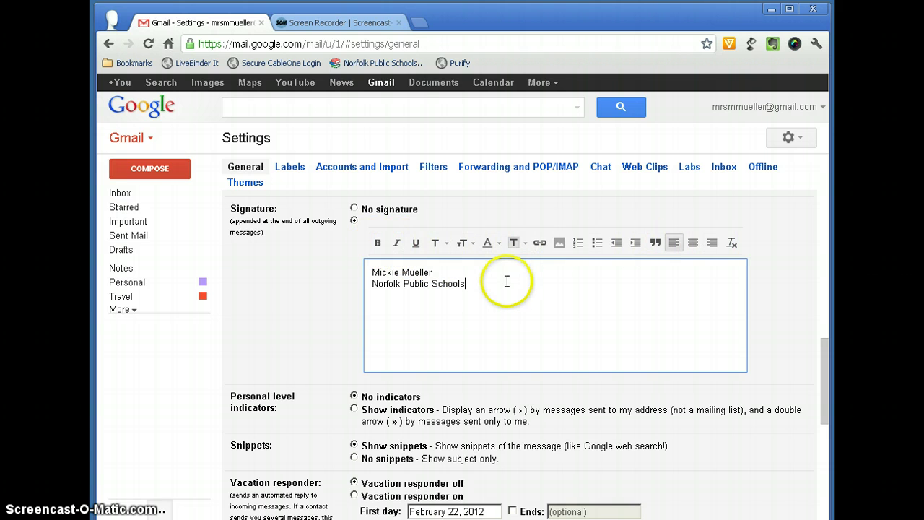
left_click(355, 220)
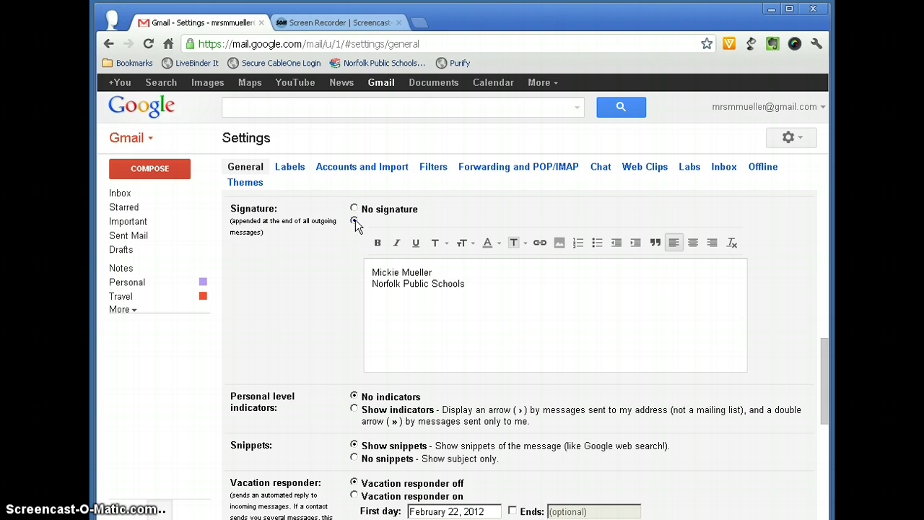
left_click(354, 210)
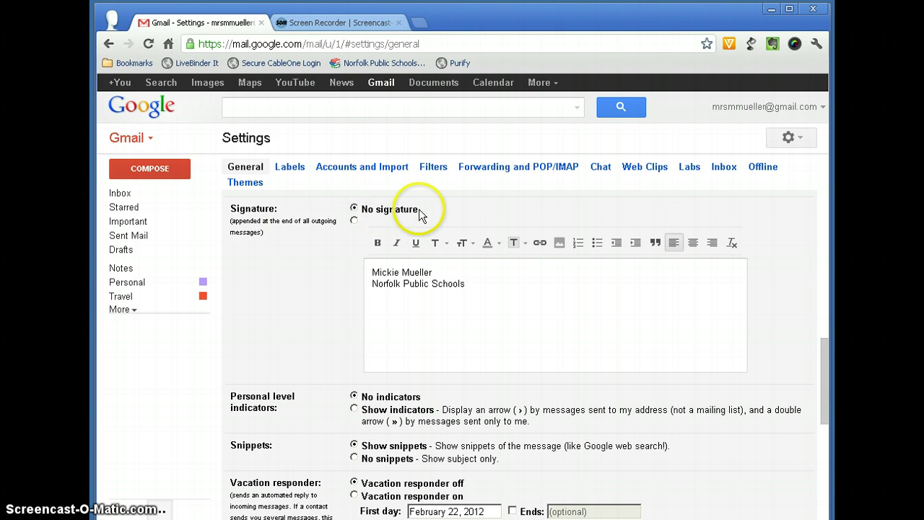
left_click(354, 222)
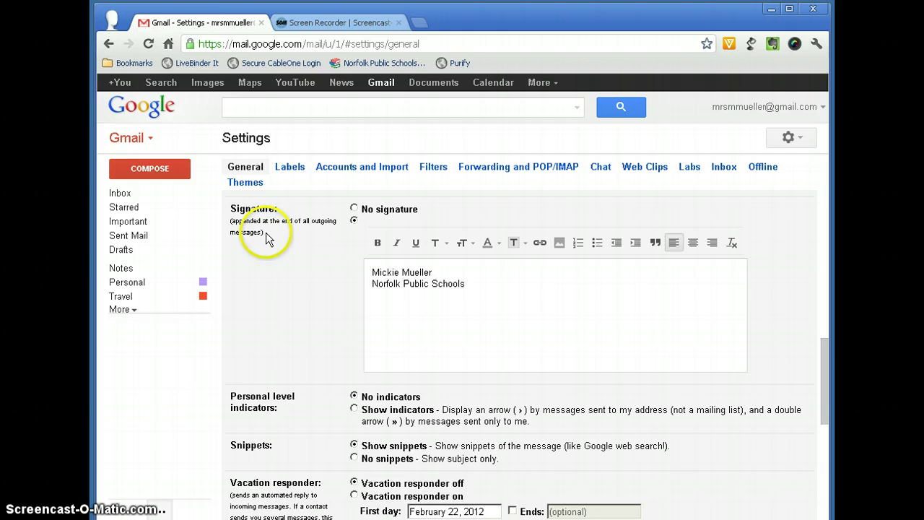
scroll(680, 320, "down", 5)
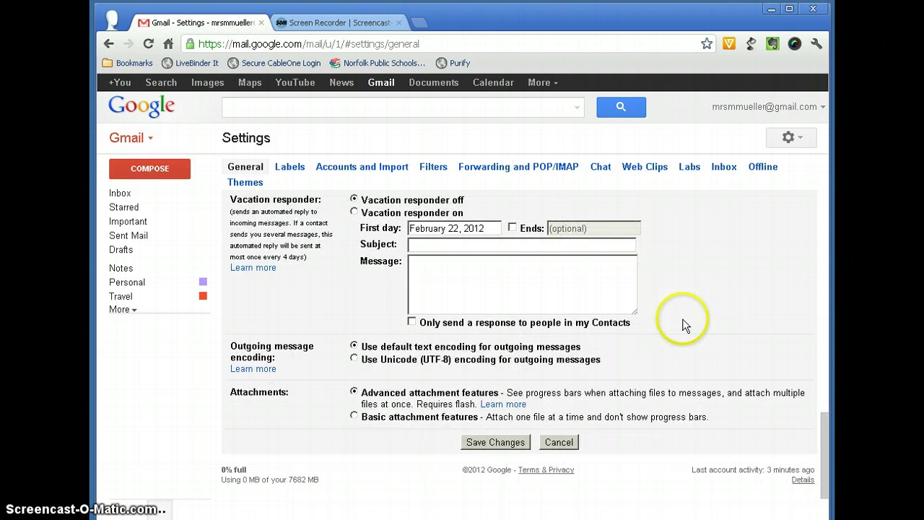
left_click(507, 441)
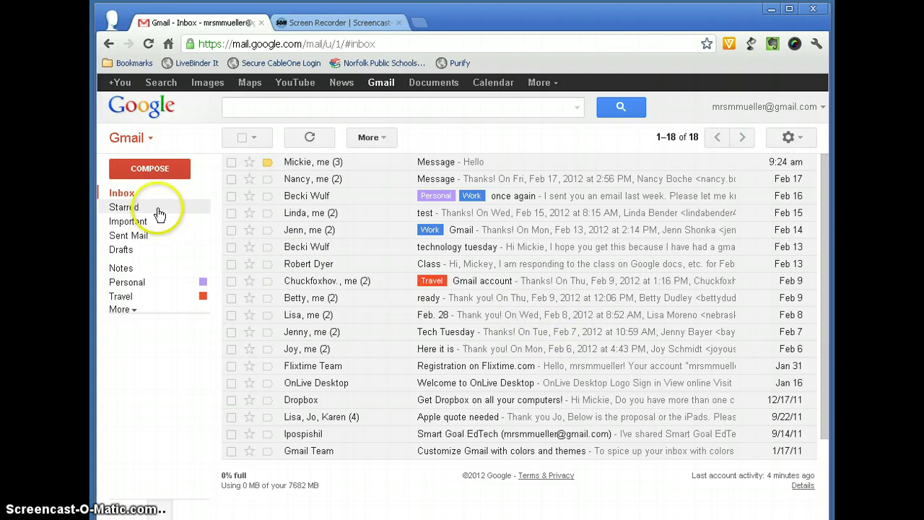
Clear the signature from the body of a new message and discard the draft
left_click(147, 169)
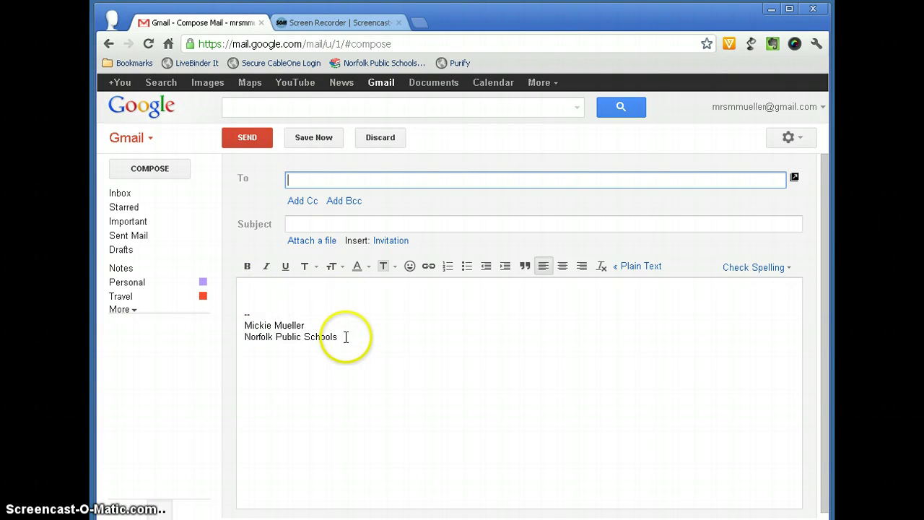
mouse_move(346, 336)
left_mouse_down()
mouse_move(244, 326)
mouse_move(243, 268)
mouse_move(240, 280)
left_mouse_up()
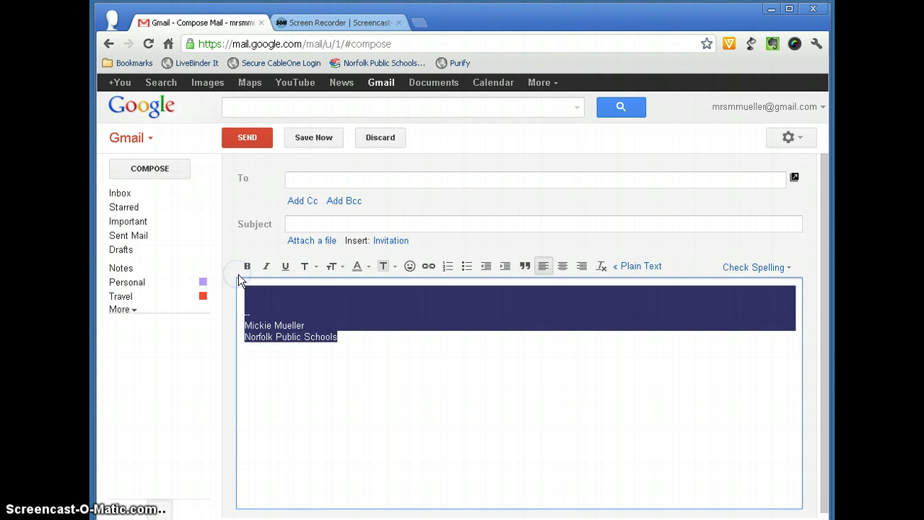
key("BackSpace")
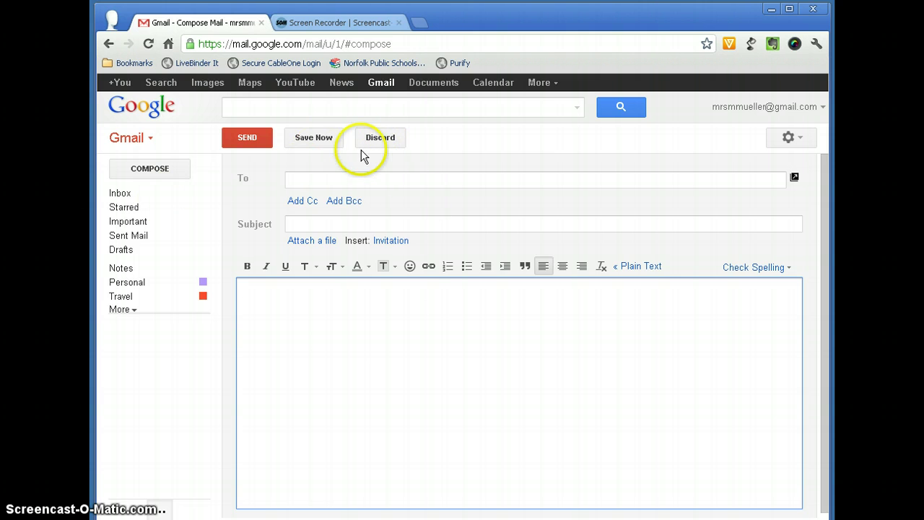
left_click(380, 139)
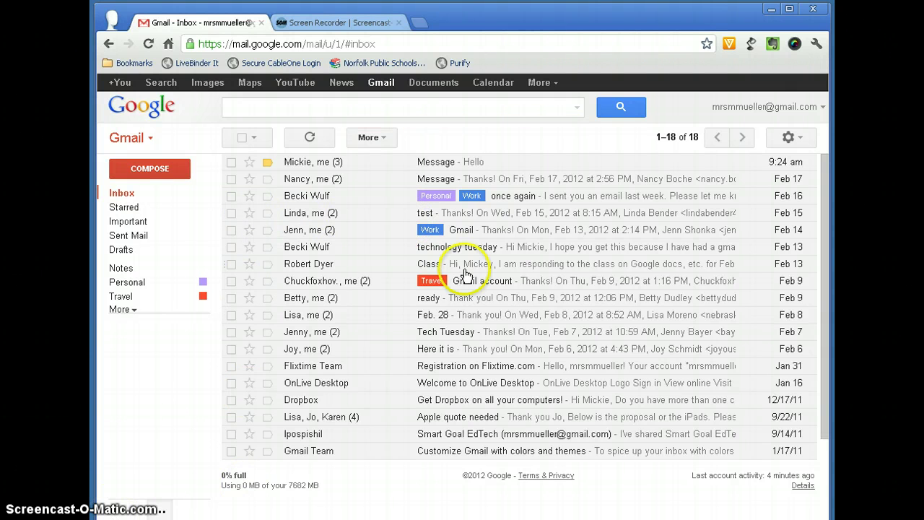
Create a label named School Business without a parent label and apply it to the Feb 17 "Message" conversation
left_click(231, 179)
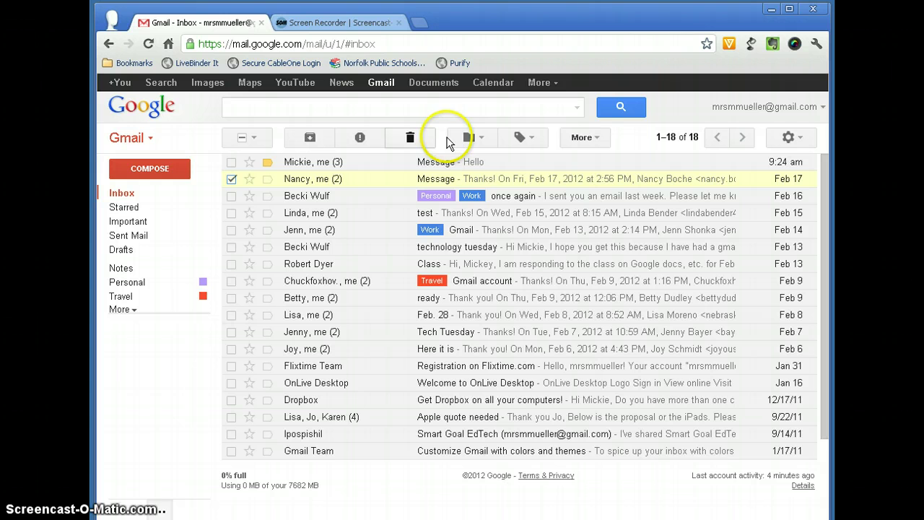
left_click(532, 137)
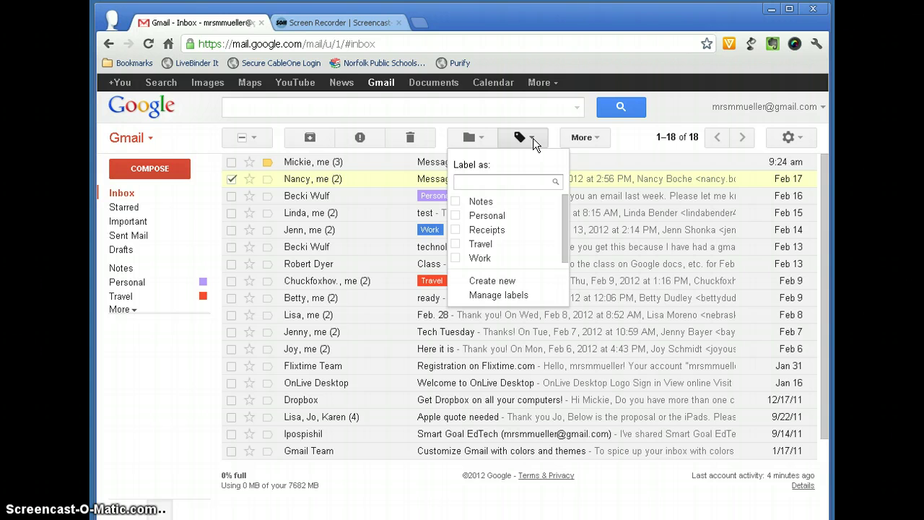
left_click(516, 171)
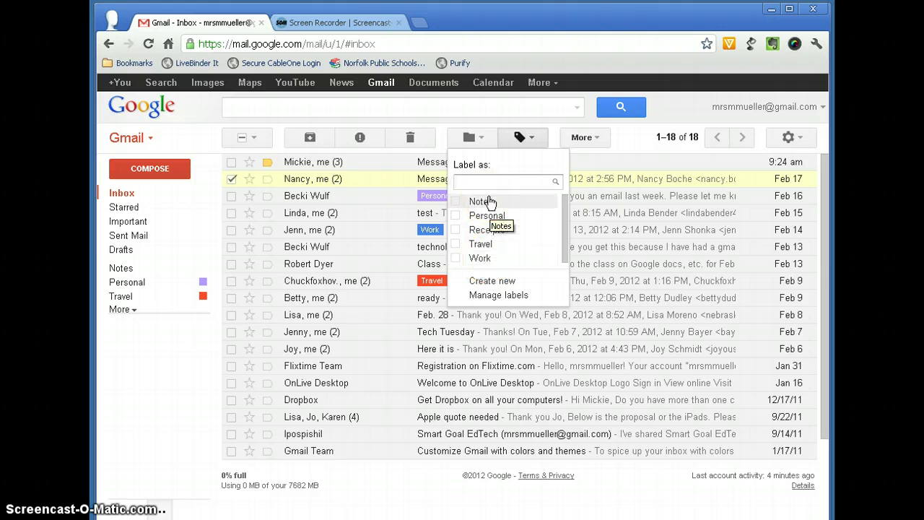
left_click(504, 287)
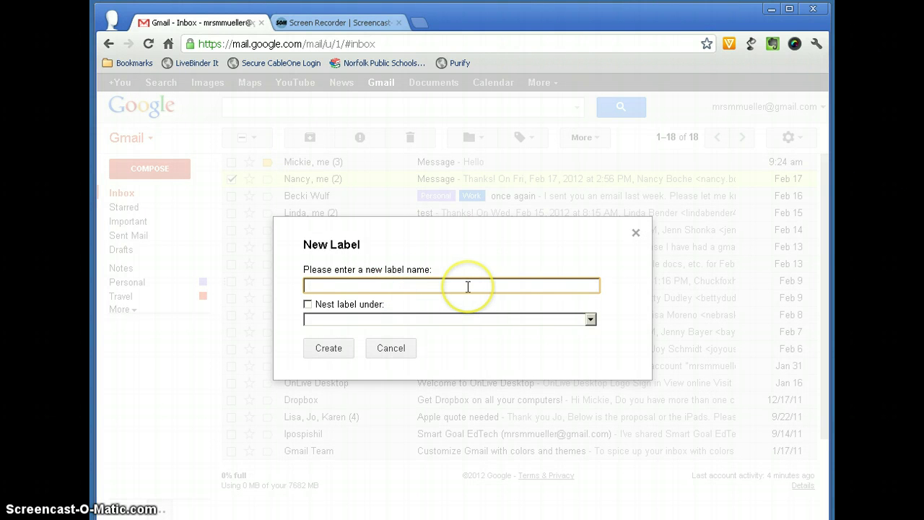
type("School Business")
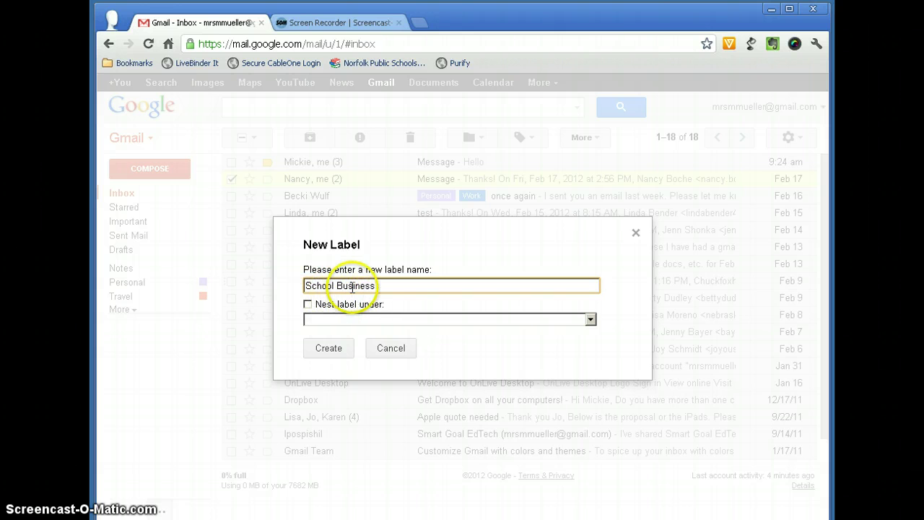
left_click(309, 304)
left_click(419, 319)
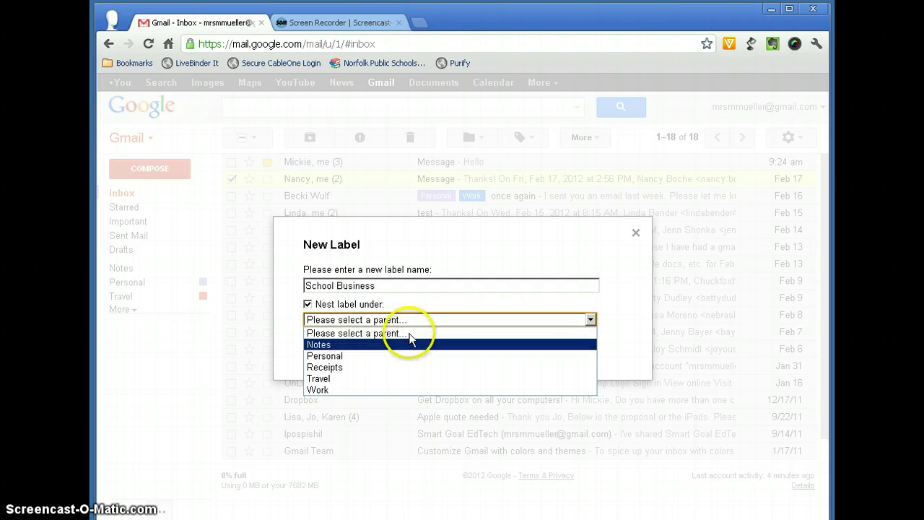
left_click(409, 320)
left_click(308, 305)
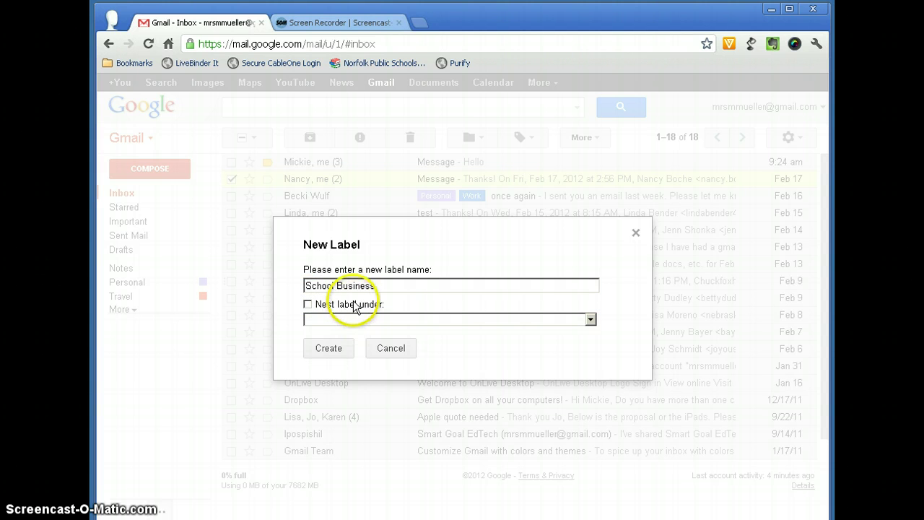
left_click(330, 349)
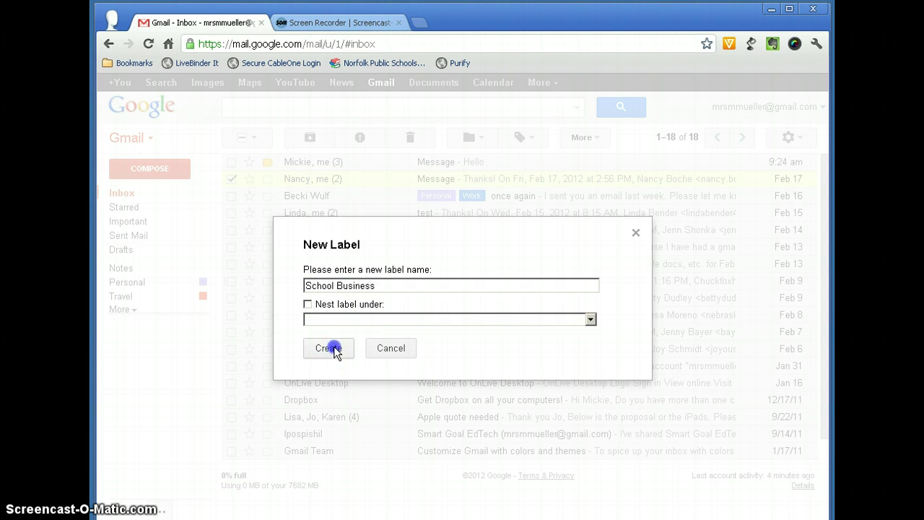
left_click(331, 350)
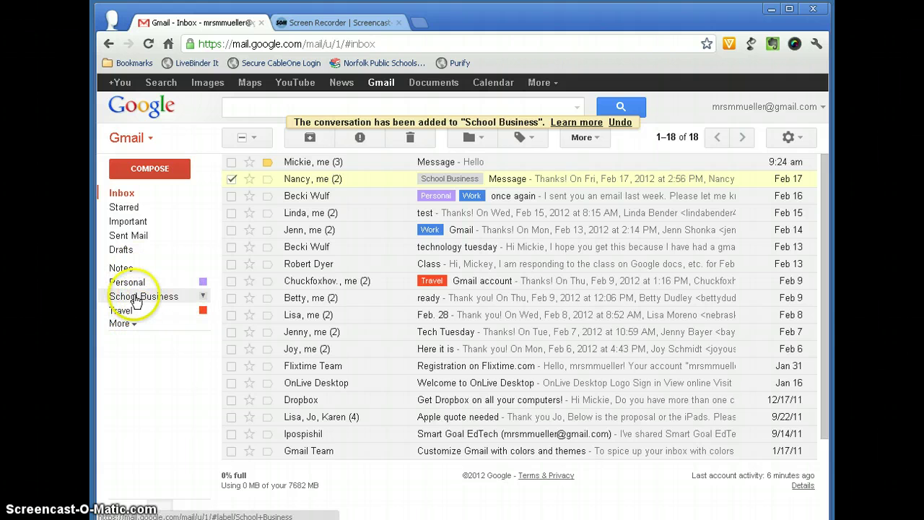
Set the School Business label's color to dark green and open the label's conversation list
left_click(203, 296)
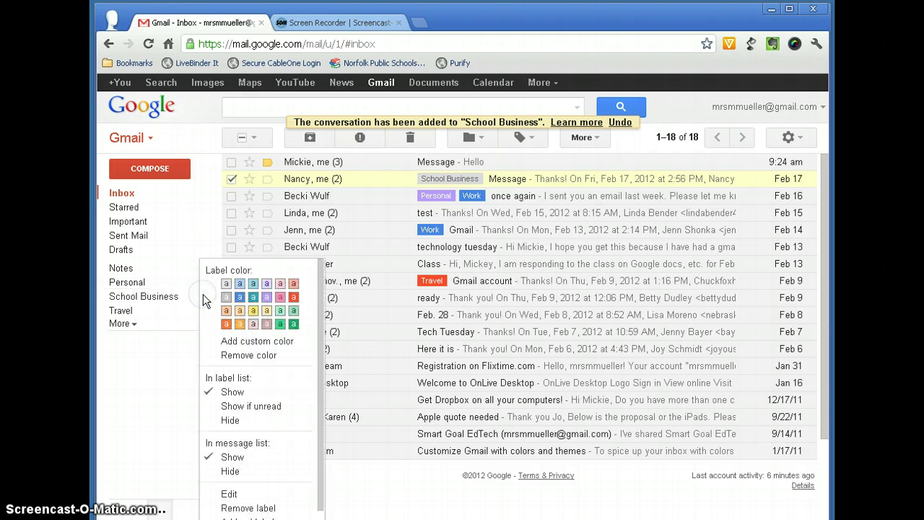
left_click(292, 325)
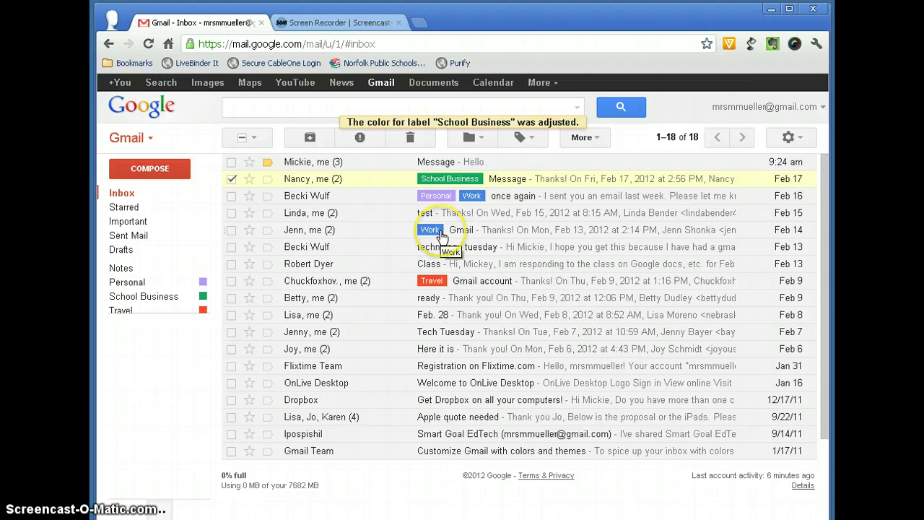
left_click(204, 297)
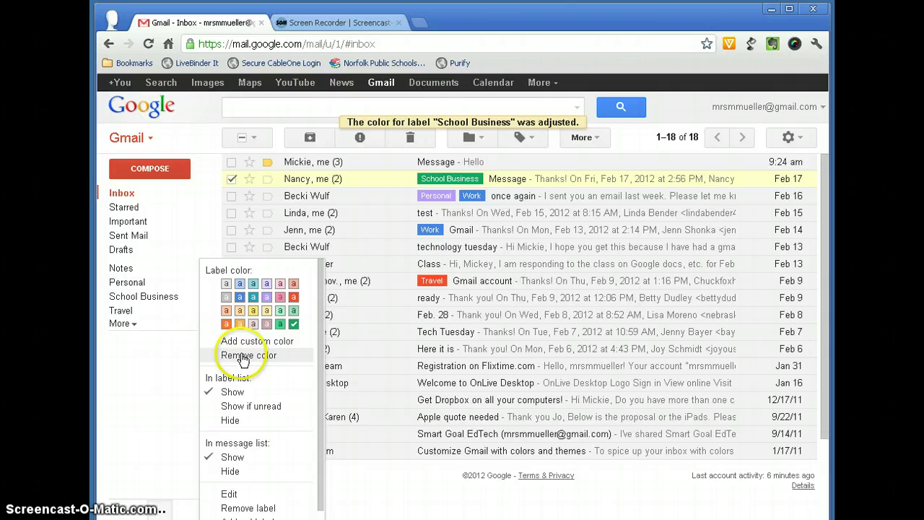
scroll(241, 344, "down", 1)
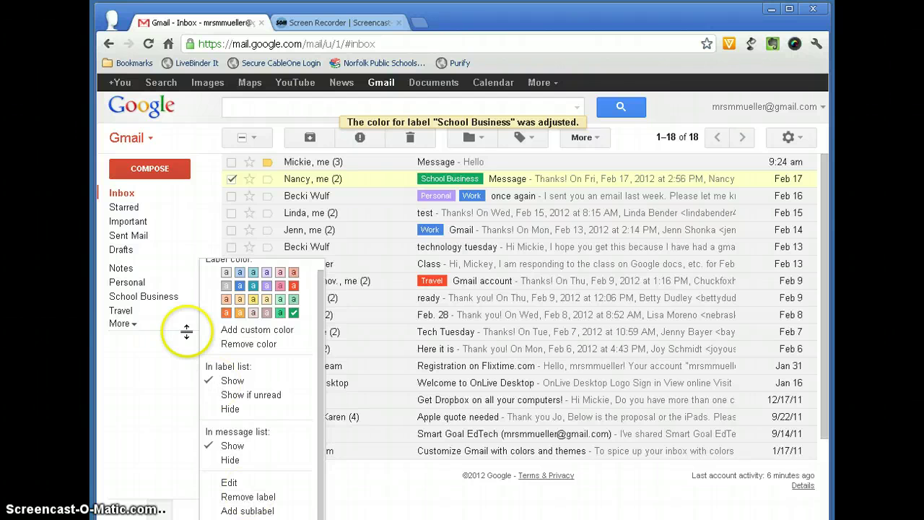
left_click(160, 298)
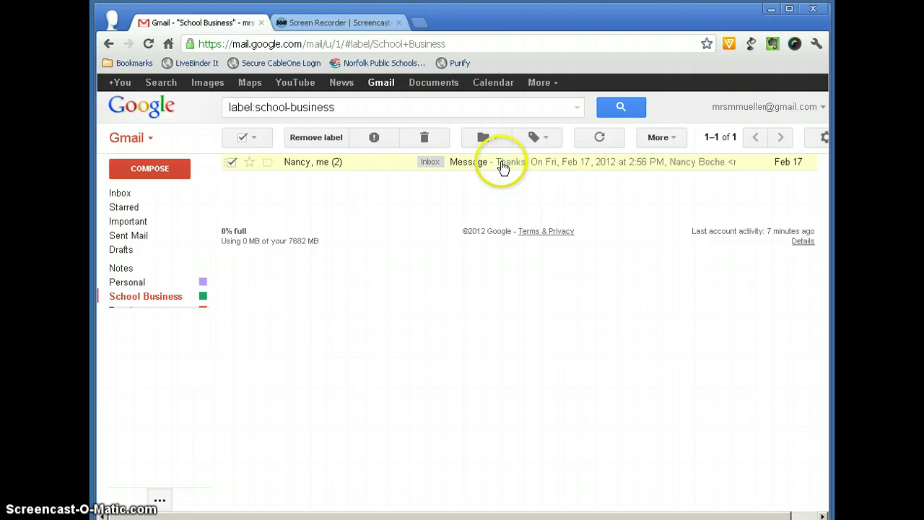
Move the Feb 17 "Message" and Feb 13 "technology tuesday" conversations from the inbox to School Business, and open that label
left_click(114, 193)
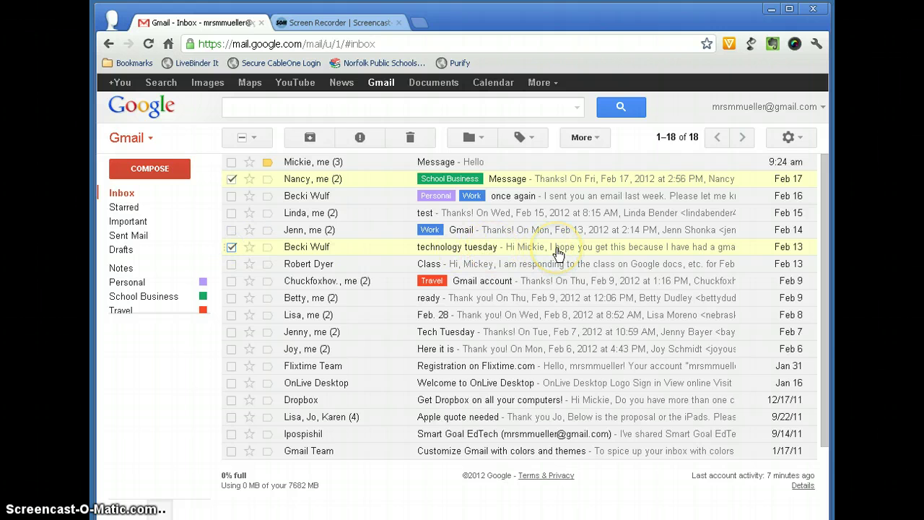
left_click(483, 138)
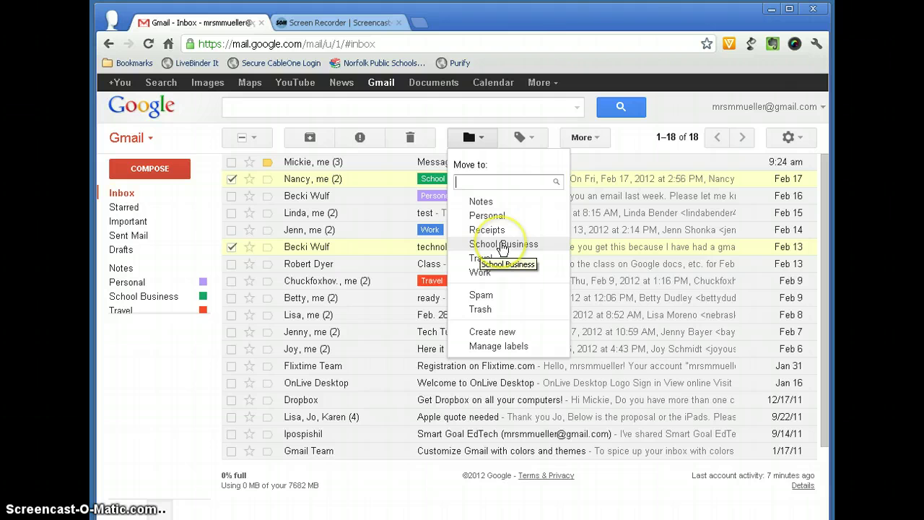
left_click(503, 246)
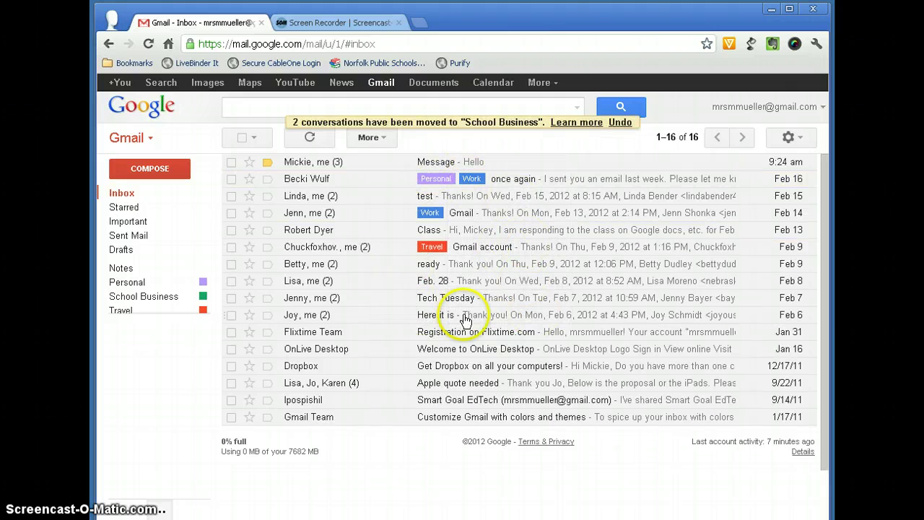
left_click(149, 297)
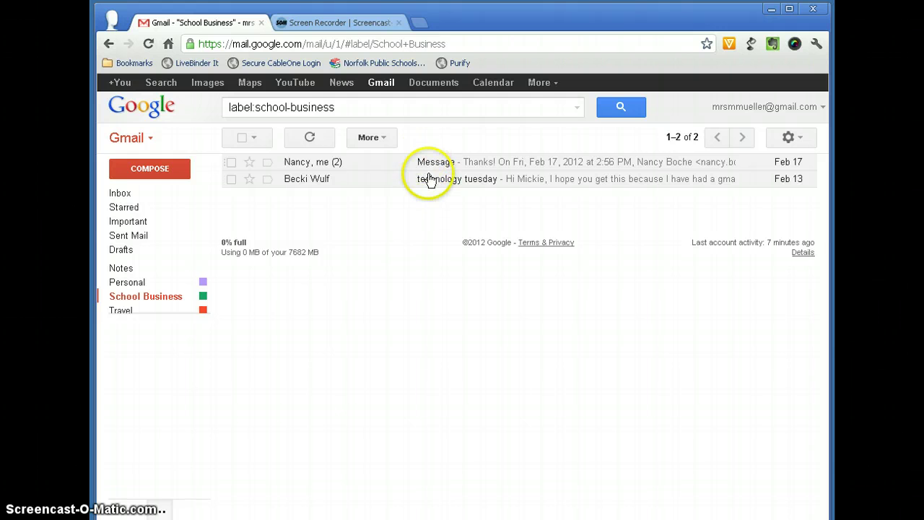
Move the Feb 13 "Class" conversation from the inbox to School Business, and check that label's list before returning to the inbox
left_click(121, 194)
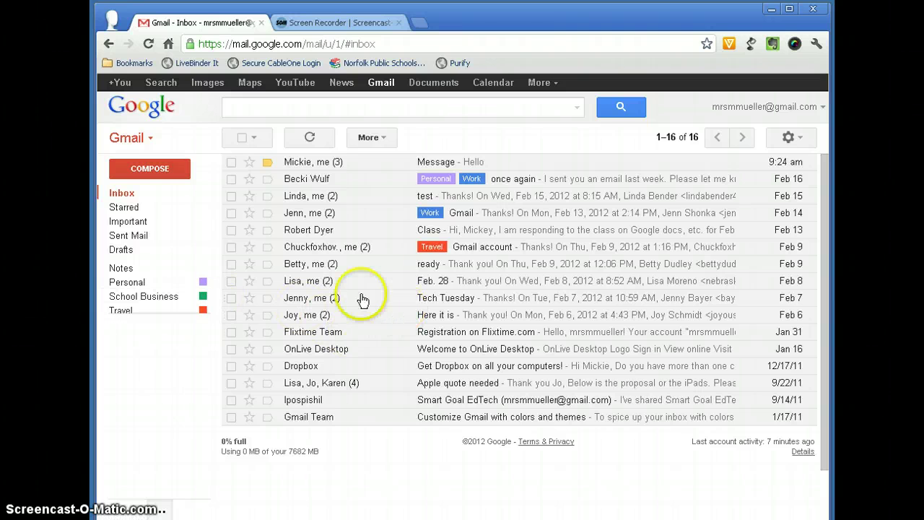
left_click(225, 229)
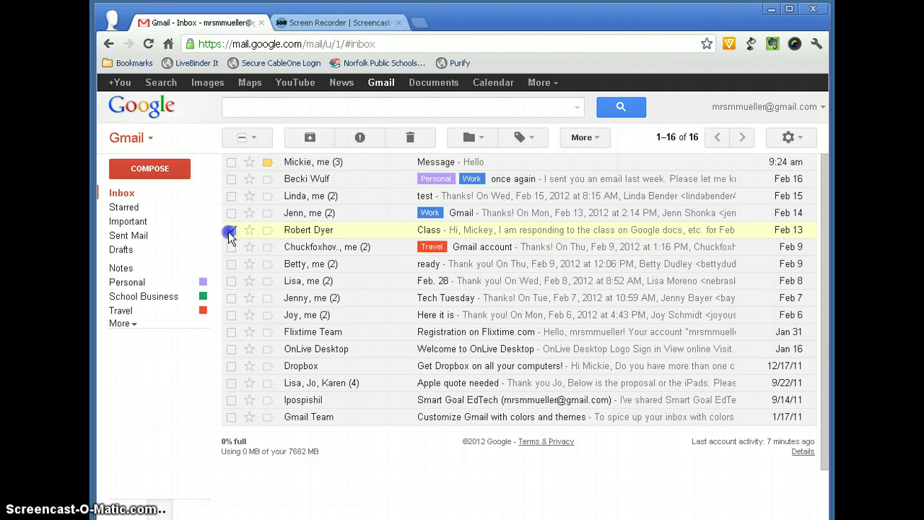
left_click_drag(230, 232, 143, 296)
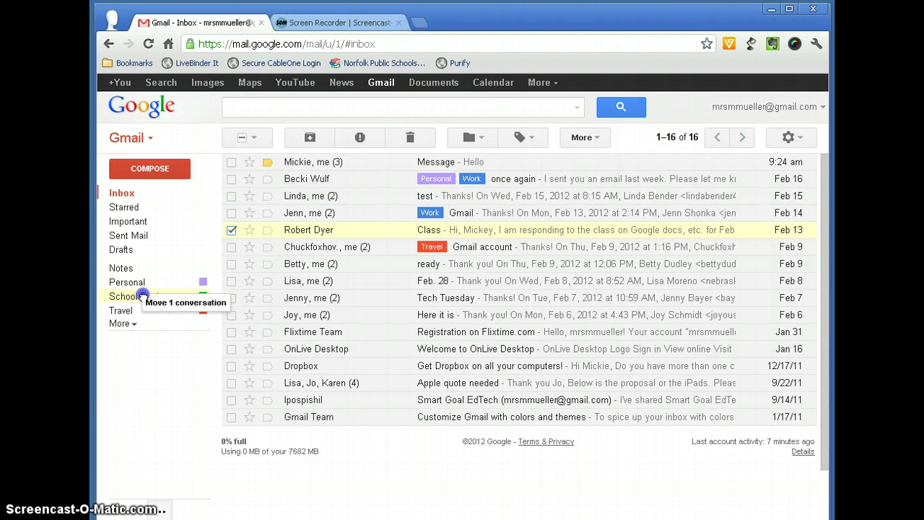
left_click_drag(223, 269, 135, 297)
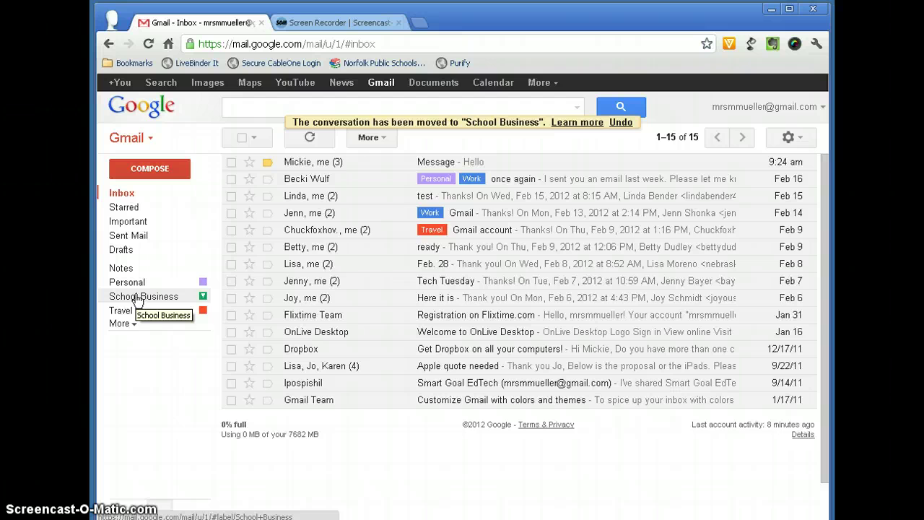
left_click(140, 298)
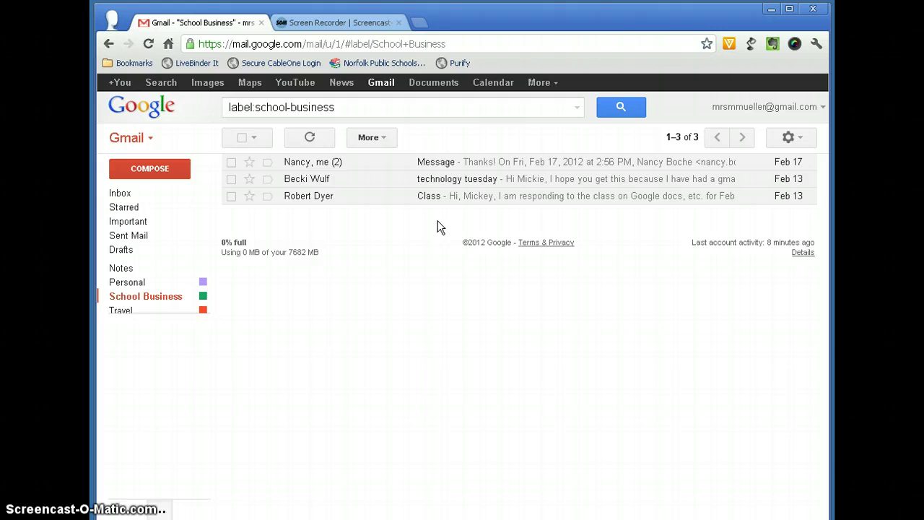
left_click(122, 193)
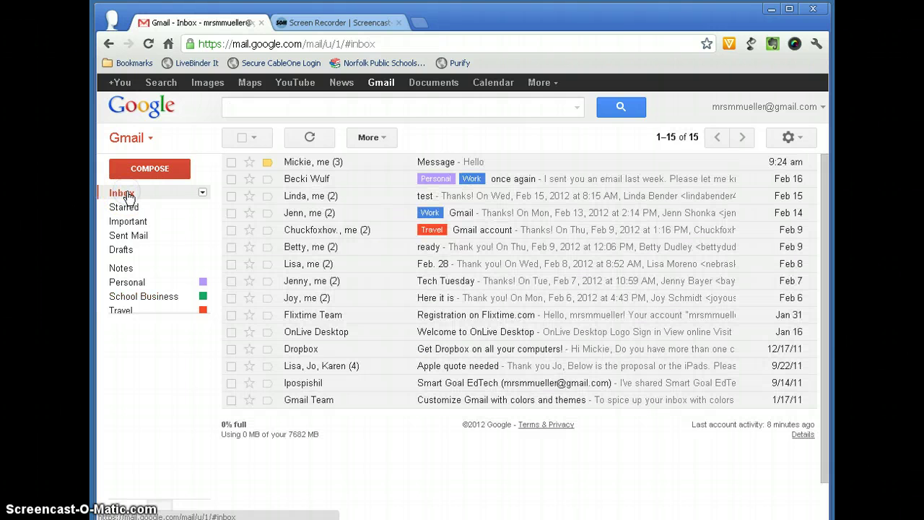